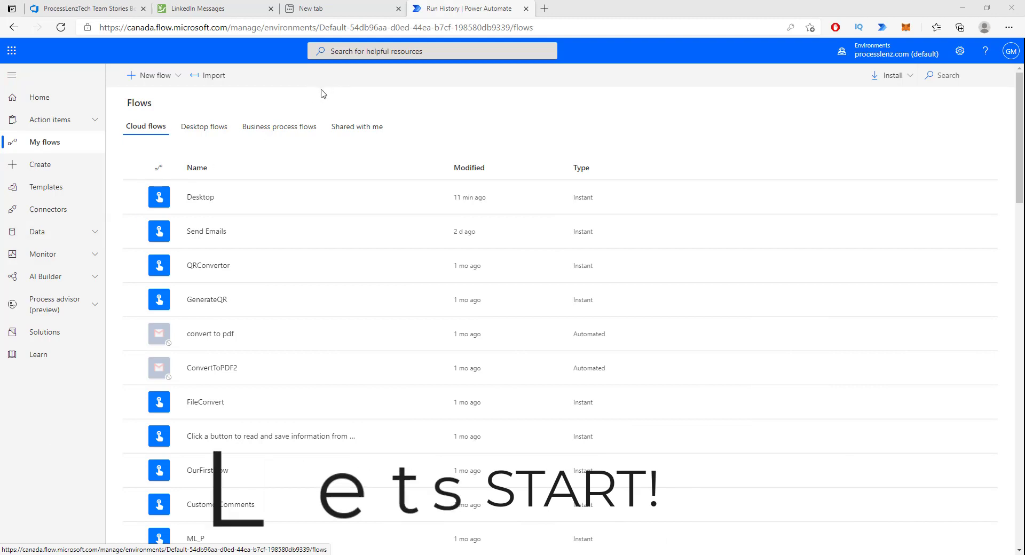
Step: Create an instant cloud flow named 'dESKTOP FLOW' using the 'Manually trigger a flow' trigger
click(155, 75)
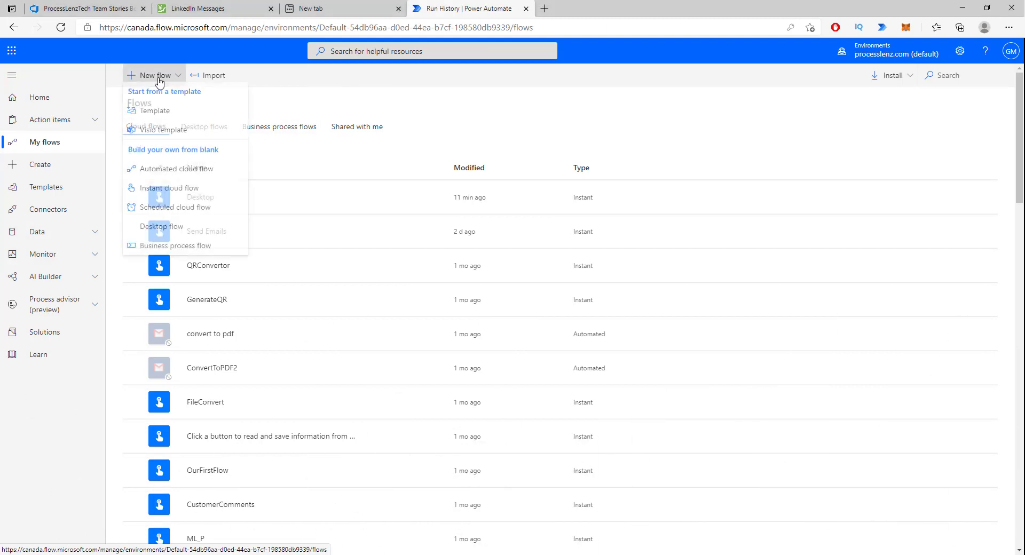
click(179, 194)
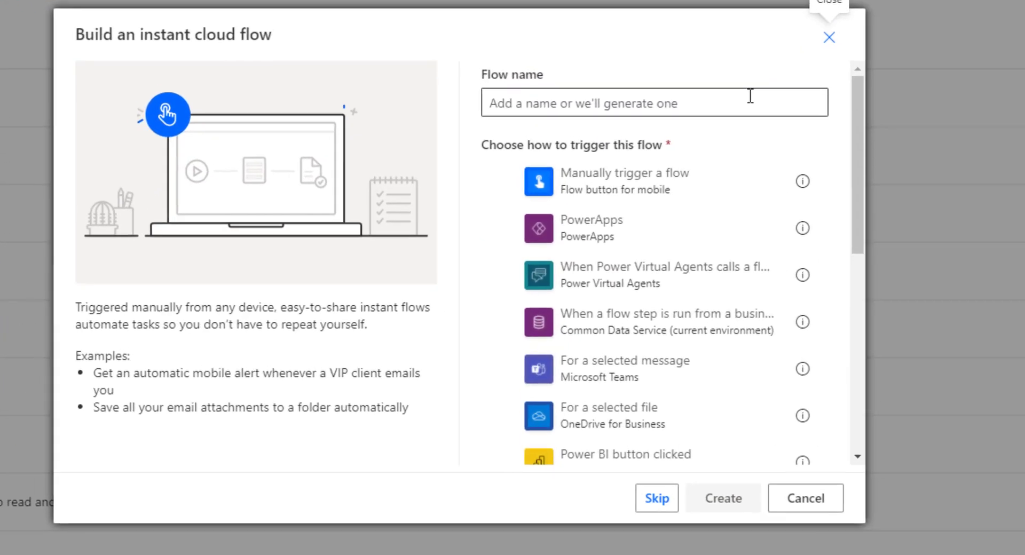
click(693, 170)
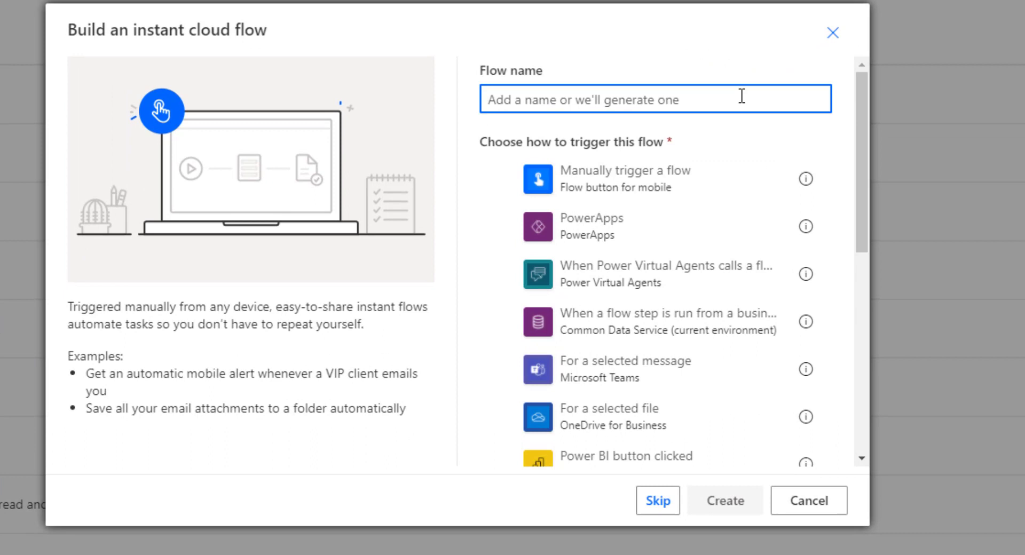
text(dE)
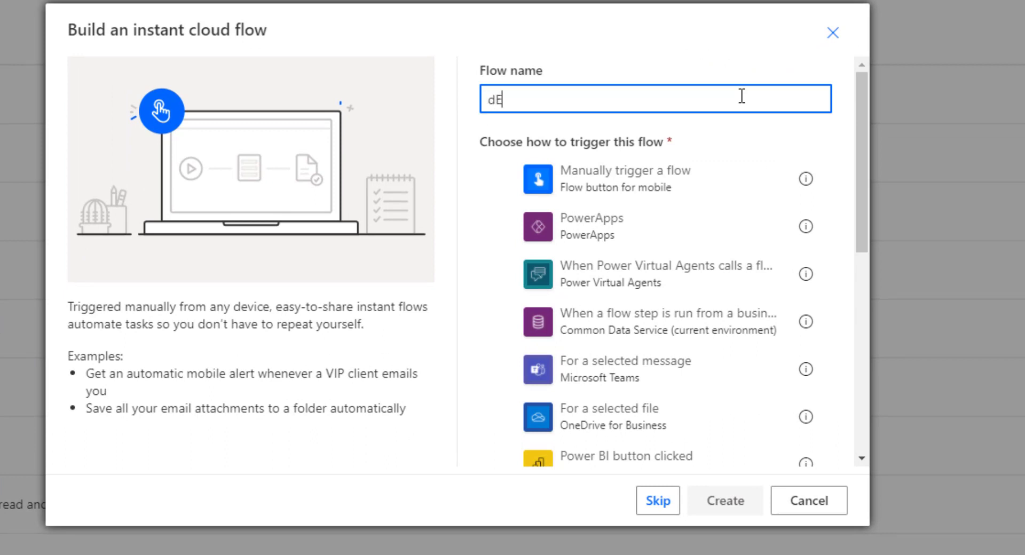
text(SKTOP FL)
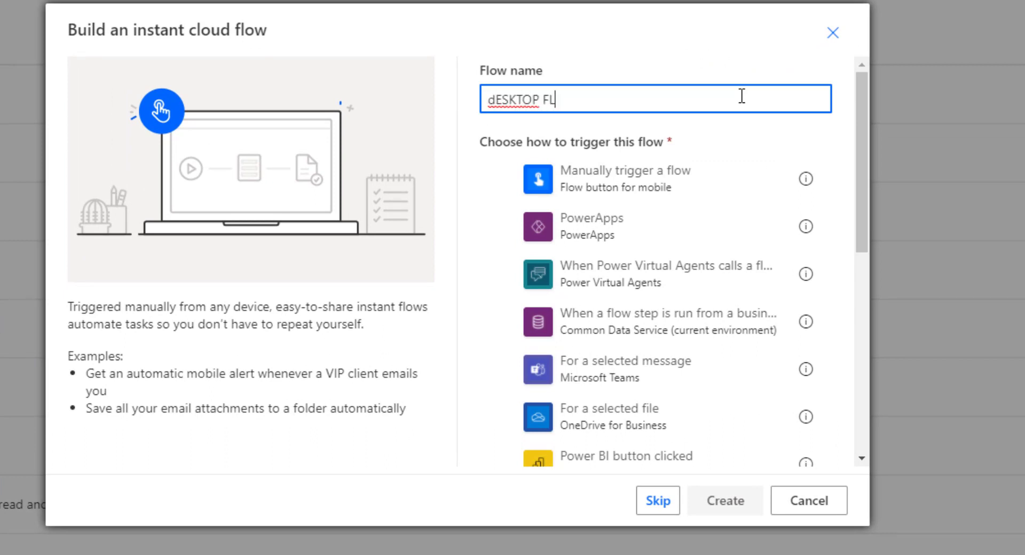
text(OW)
click(595, 188)
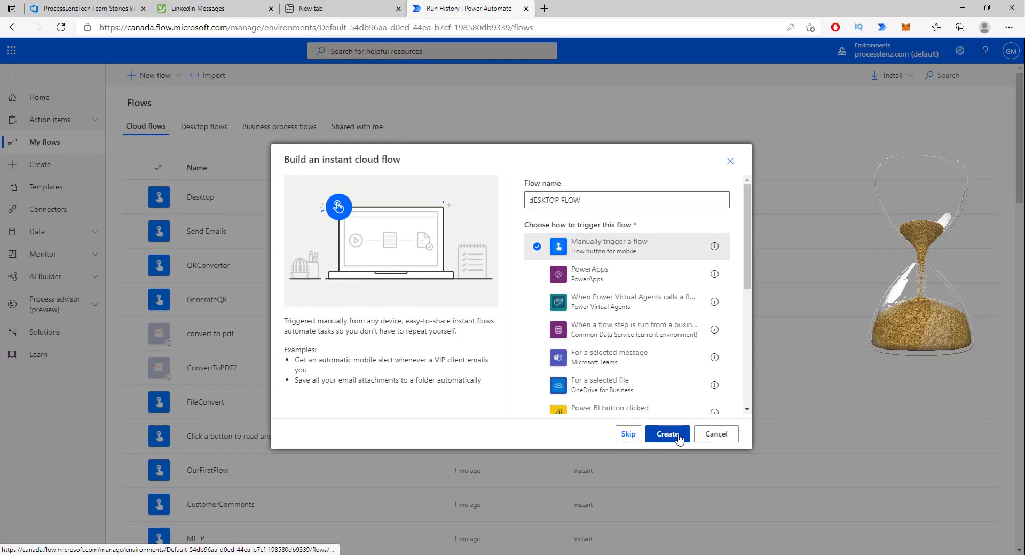
click(724, 501)
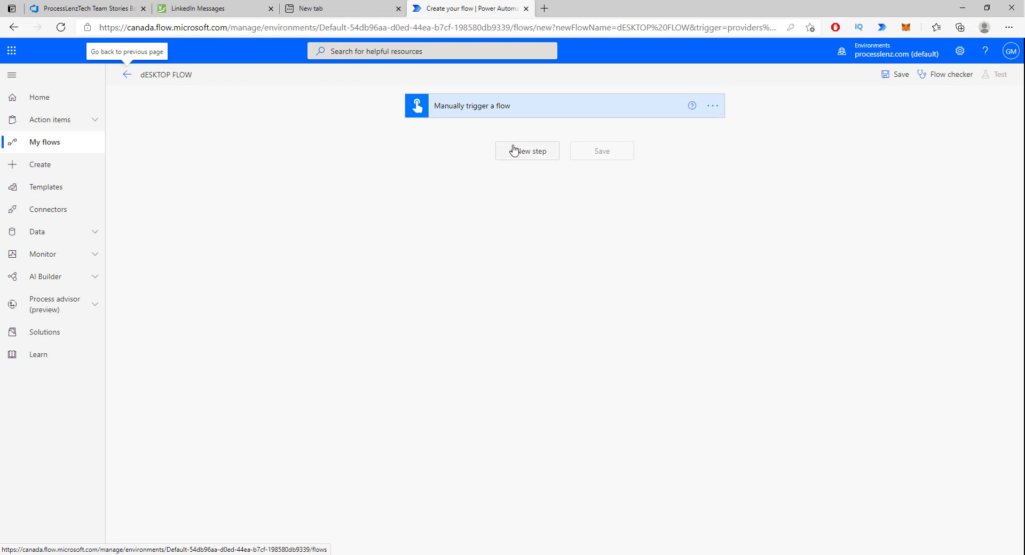
Step: Add a new step after the trigger and choose the Desktop flows connector by searching 'DESKTOP FL'
click(539, 155)
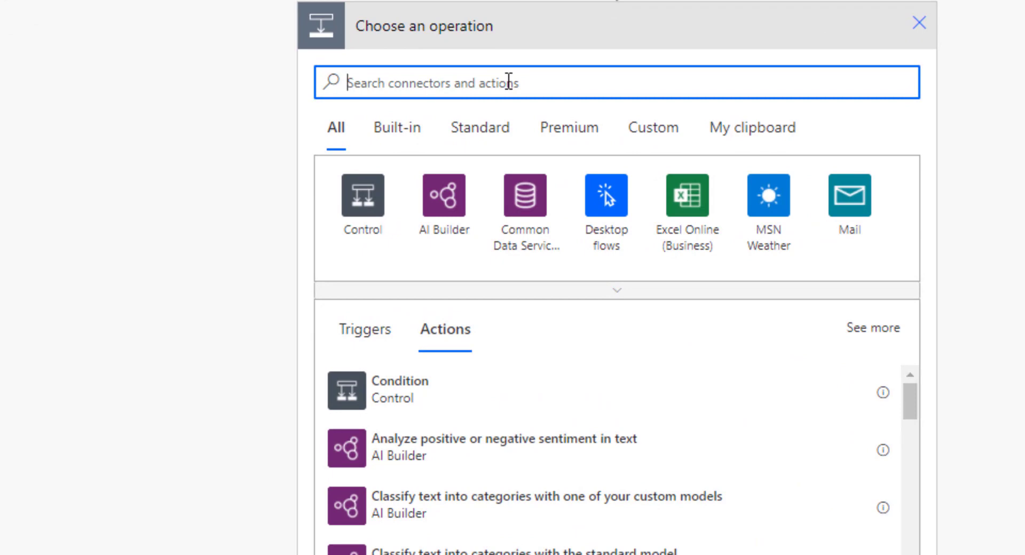
text(DESKTOP FL)
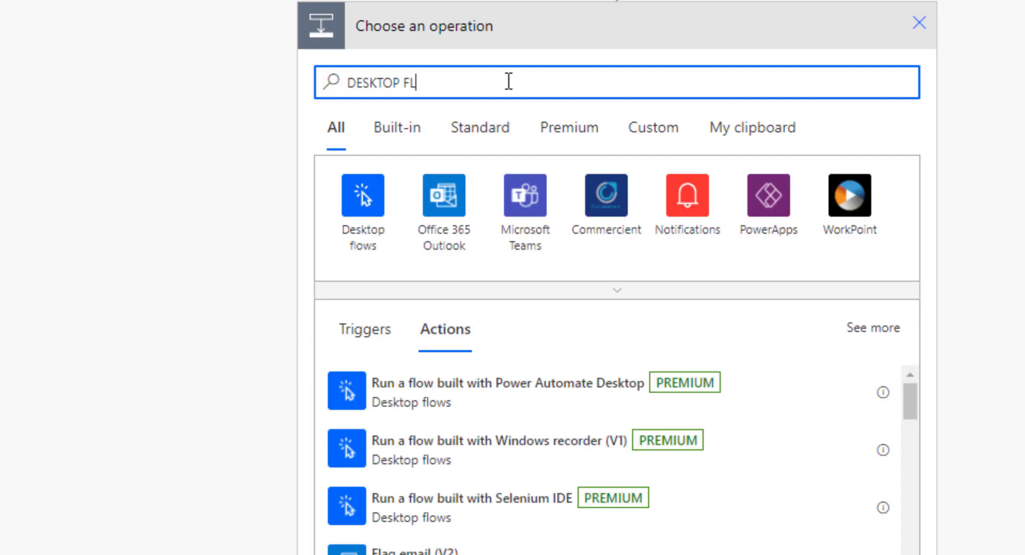
click(362, 200)
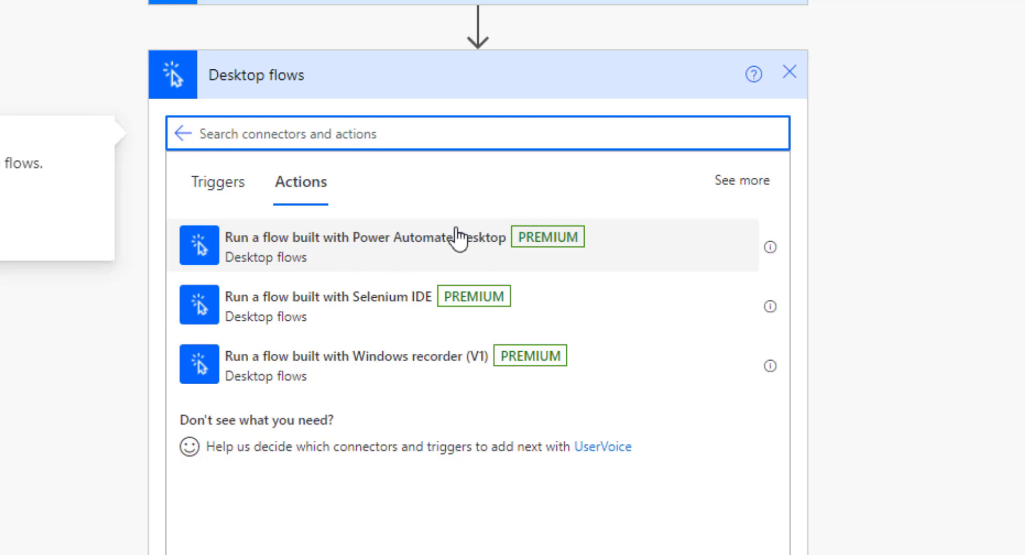
Step: Add the 'Run a flow built with Power Automate Desktop' action and check its desktop flow list
click(418, 246)
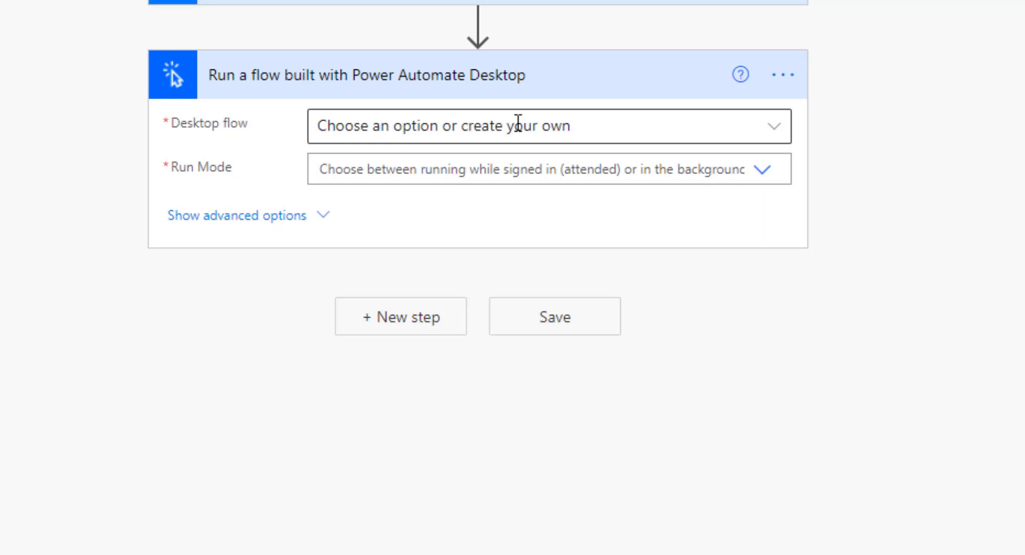
click(538, 126)
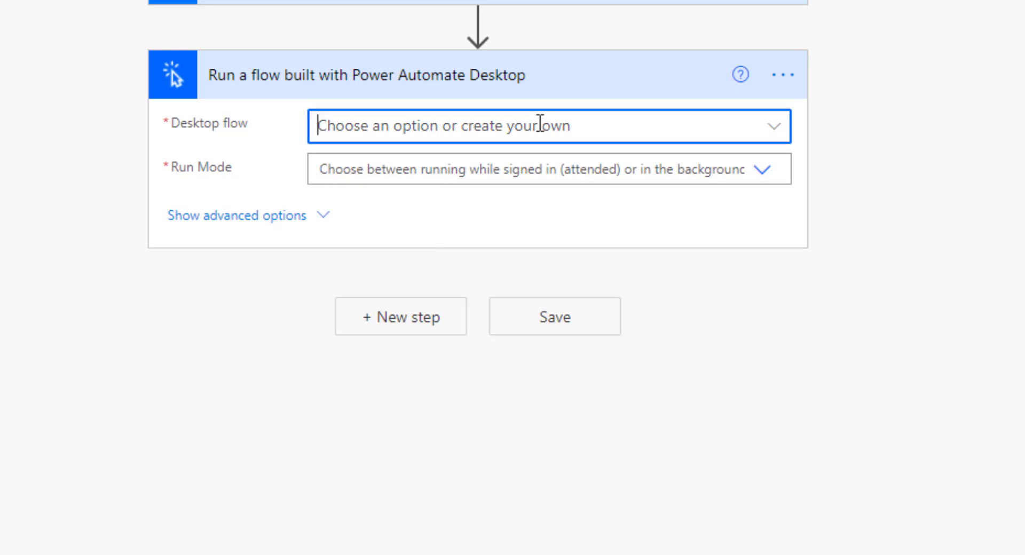
click(733, 223)
Step: Start a new desktop-flows connection from the action's menu, leaving the Gateway name unselected
click(765, 75)
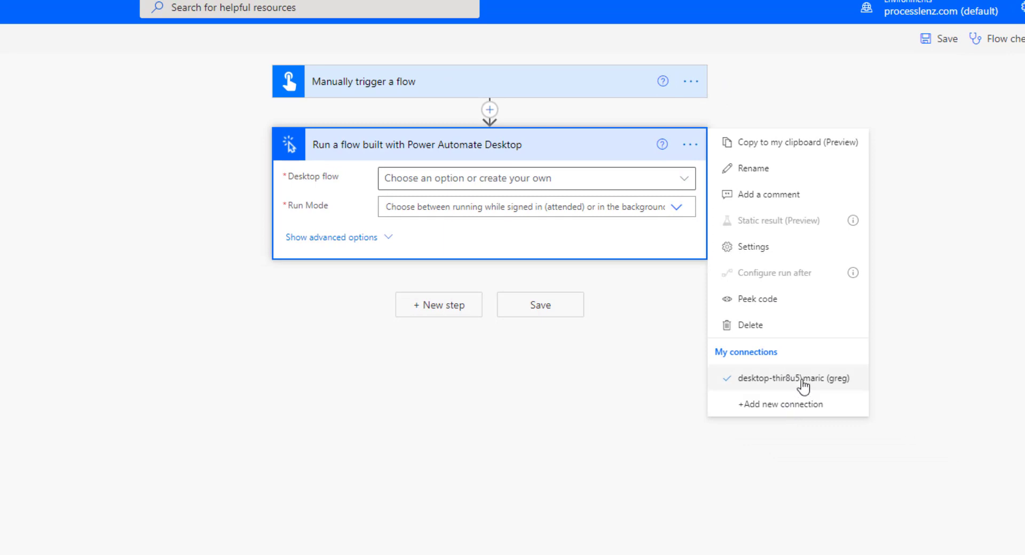
click(795, 409)
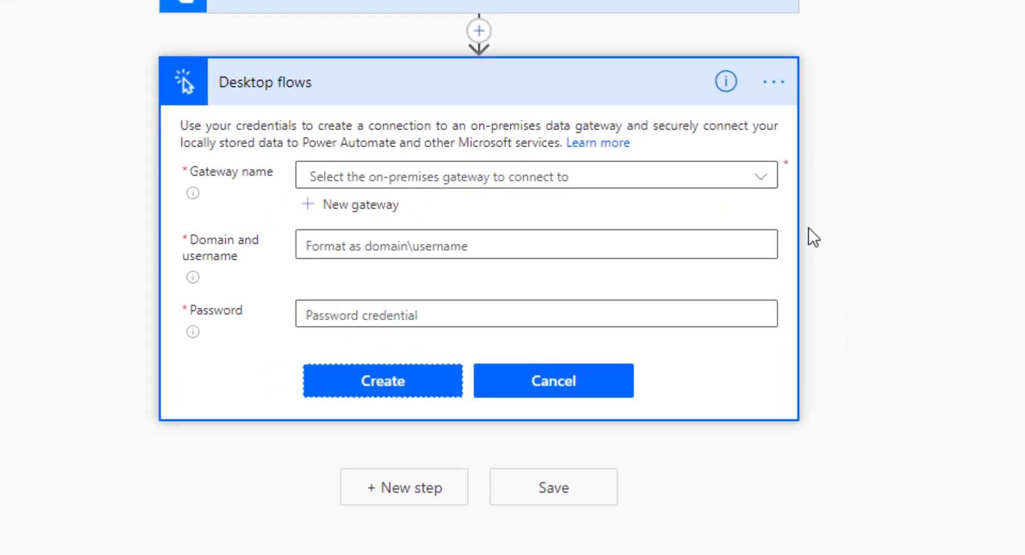
click(323, 180)
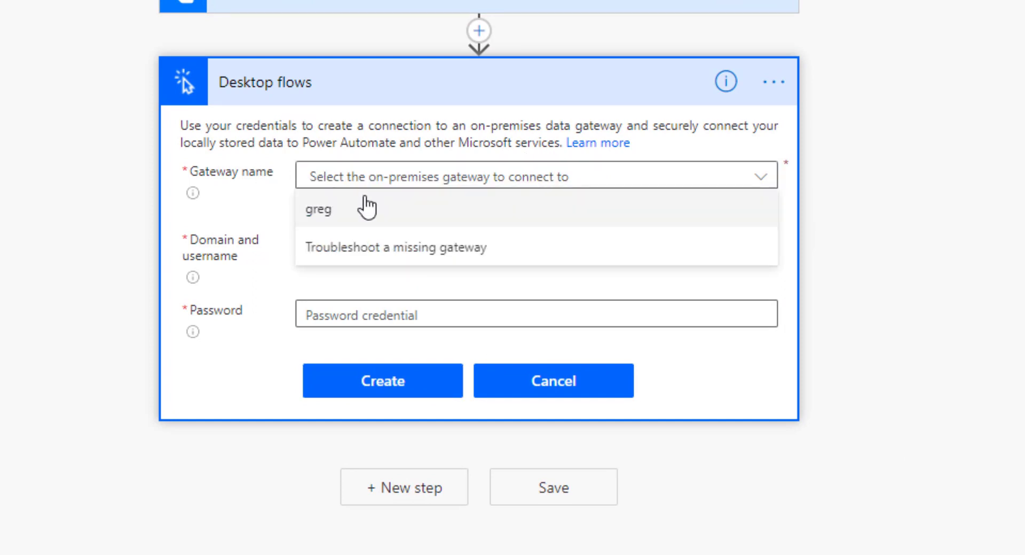
key(Escape)
key(Escape)
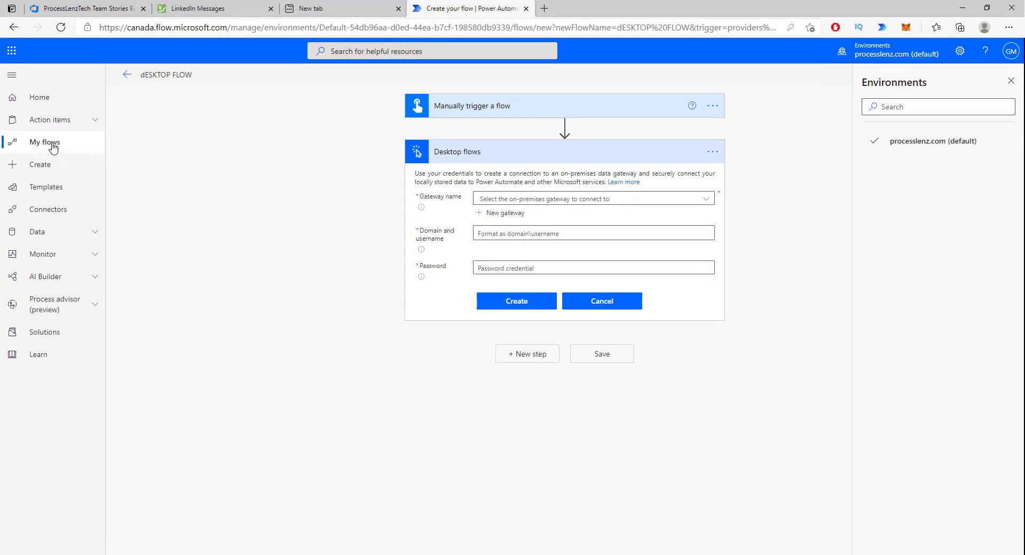
Step: Open My flows in a new browser tab and close the LinkedIn and team stories tabs
right_click(50, 144)
click(107, 153)
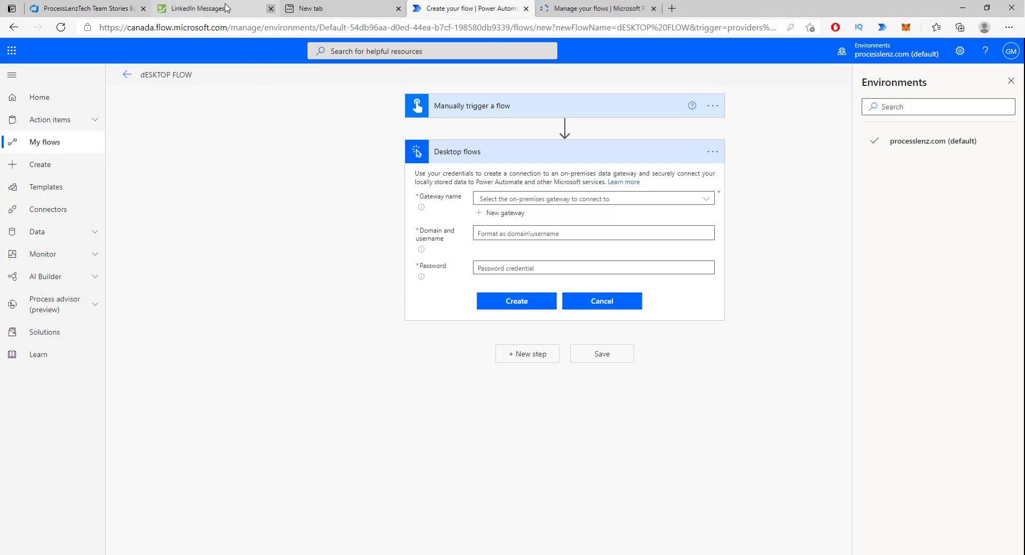
click(270, 8)
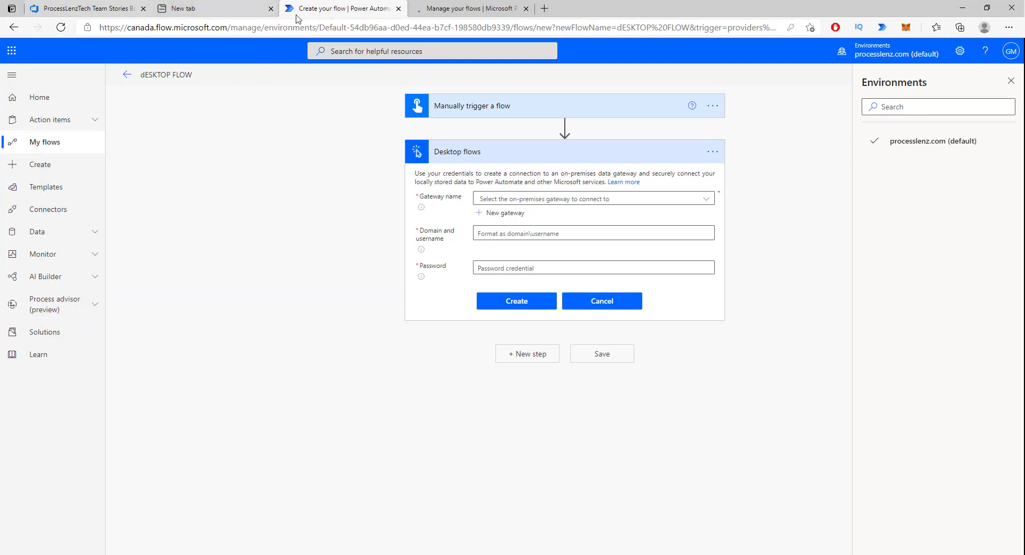
click(327, 10)
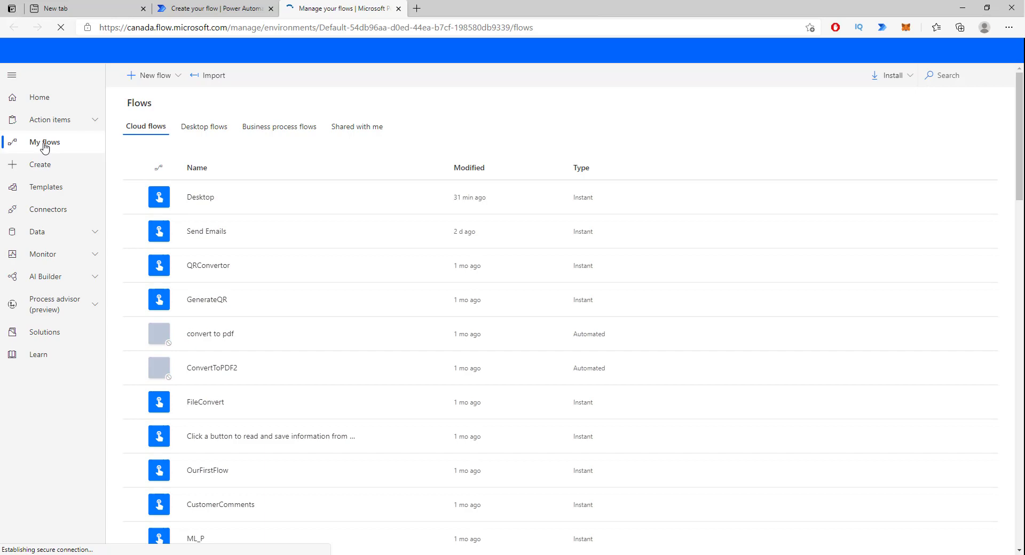
Step: Check the Install menu, then return to the Create your flow tab's gateway list
click(889, 80)
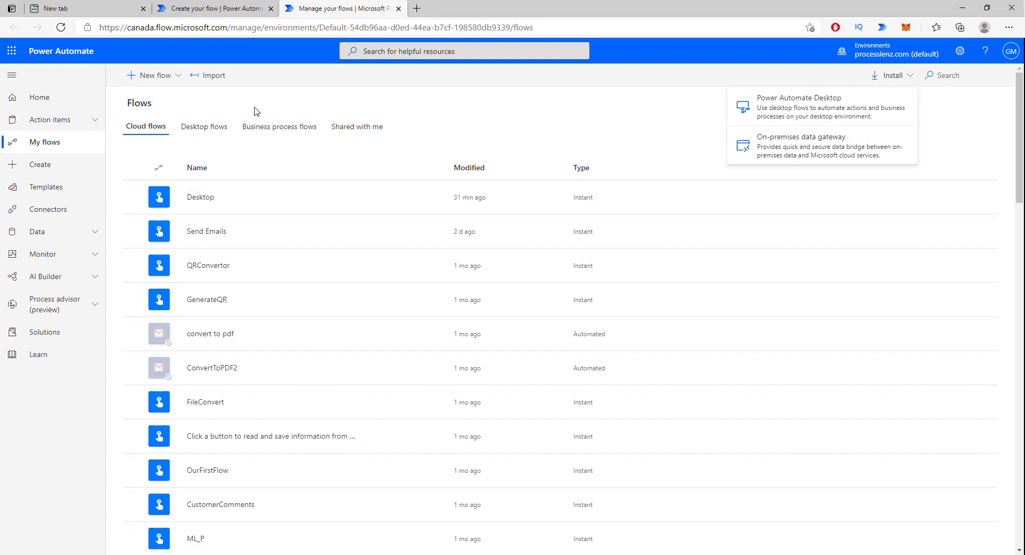
click(205, 9)
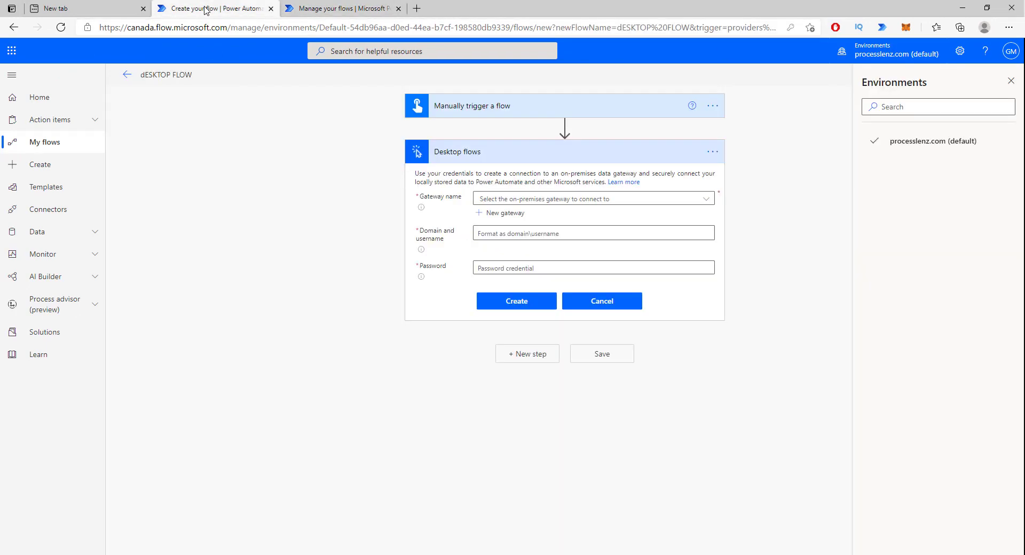
click(528, 199)
Step: Choose the existing gateway, then copy the domain\username that whoami prints in Command Prompt
click(522, 223)
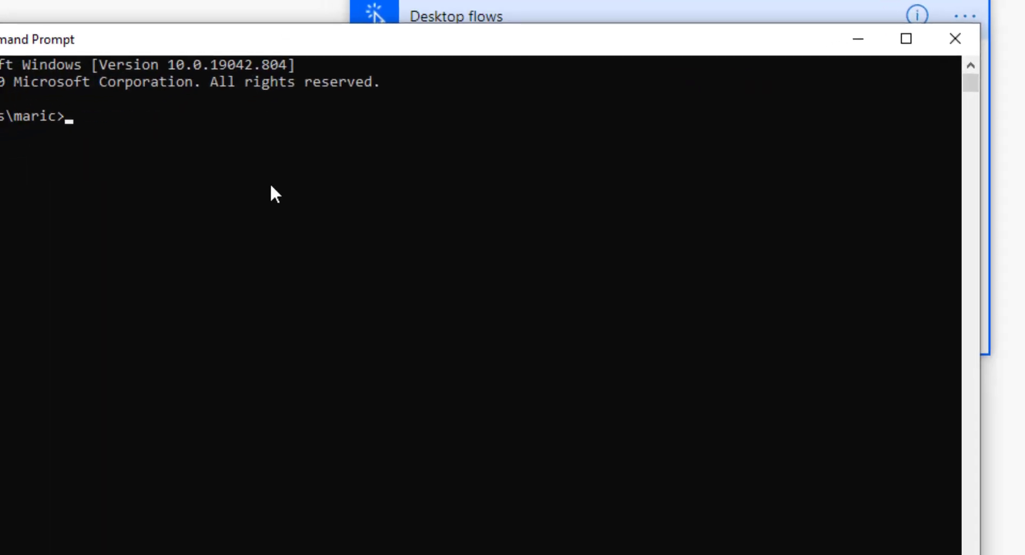
text(WHO)
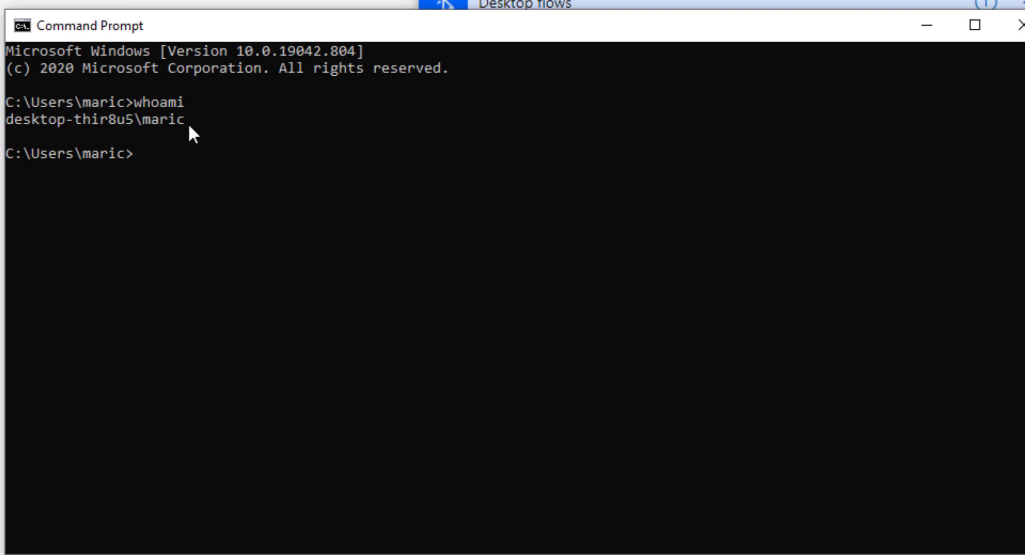
drag(190, 124, 27, 126)
key(ctrl+c)
key(alt+Tab)
Step: Paste the copied domain\username, enter the account password, and create the Desktop flows connection
click(628, 168)
right_click(628, 169)
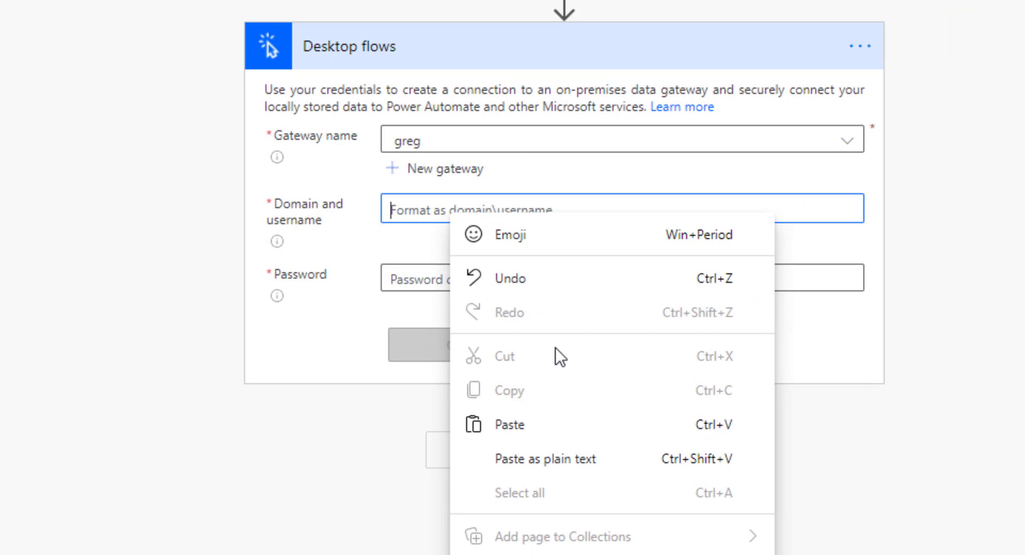
click(814, 381)
click(300, 328)
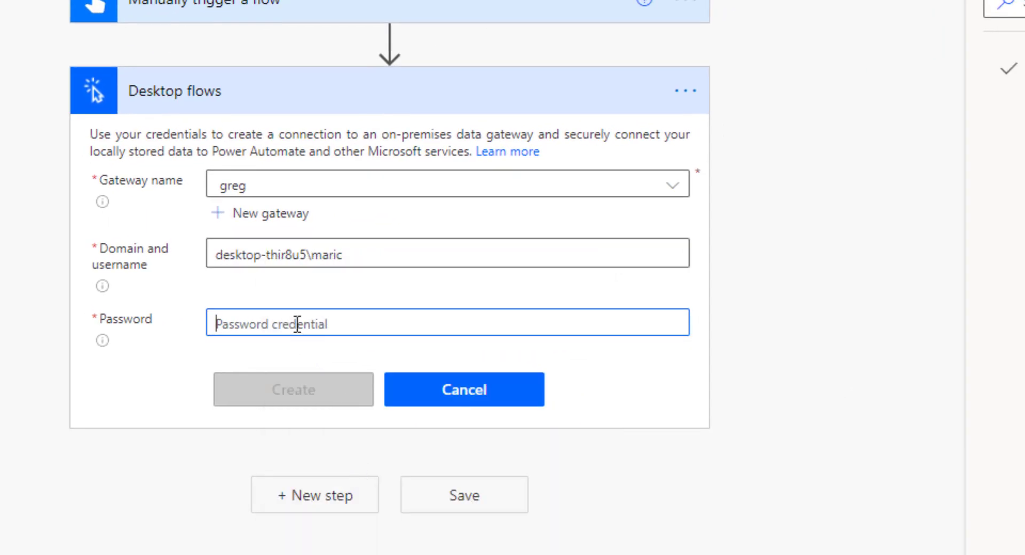
text(•)
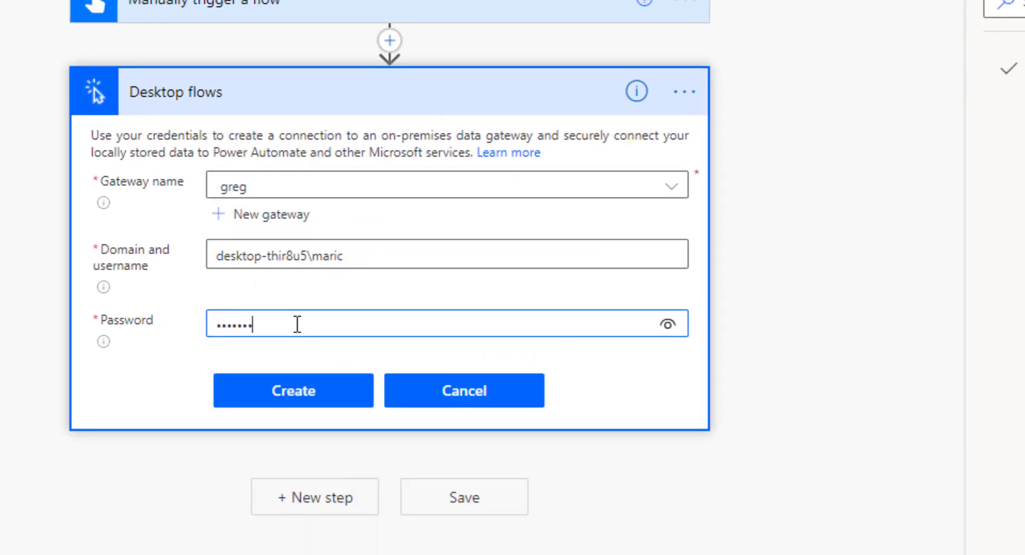
click(298, 396)
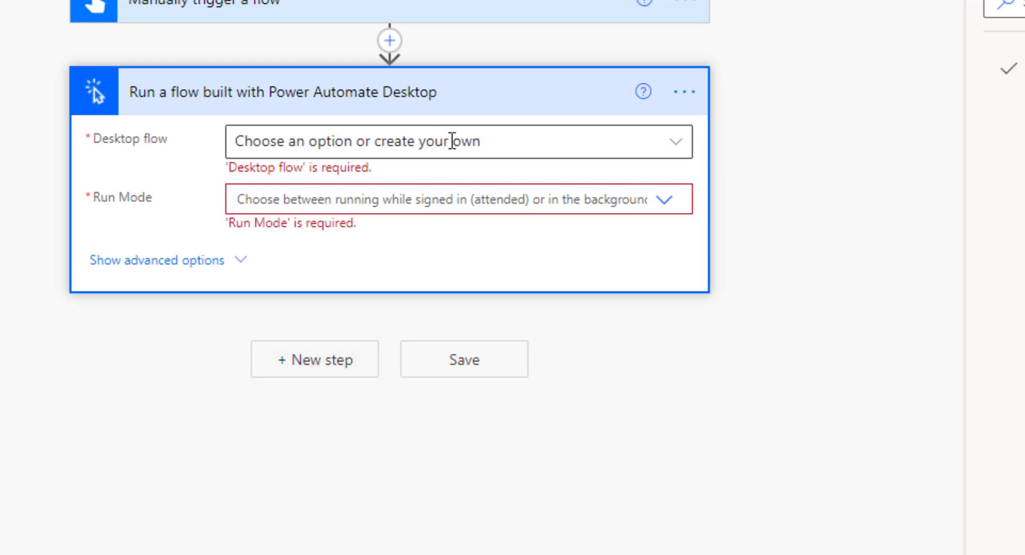
Step: Select the Calculator desktop flow, set Run Mode to Attended, and save the cloud flow
click(452, 141)
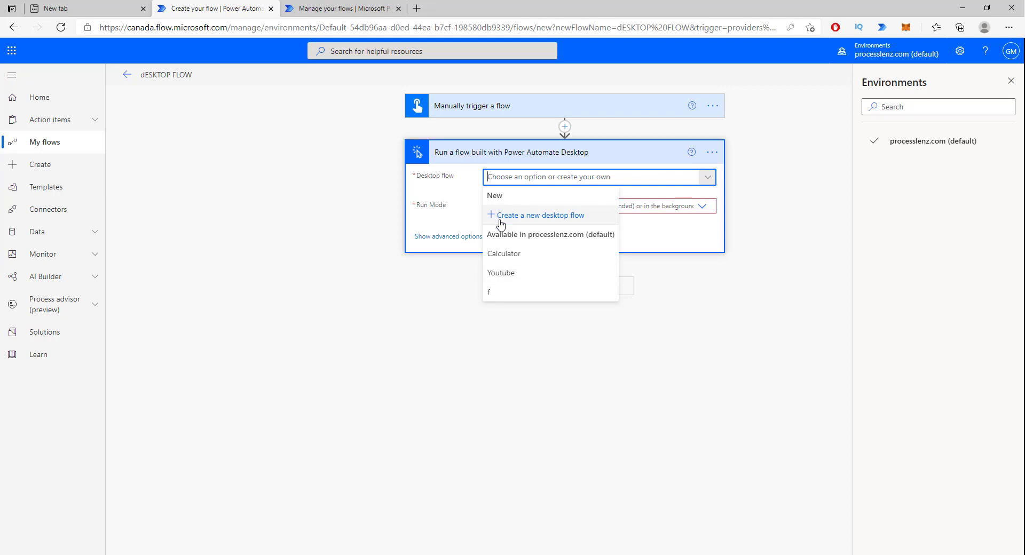
click(503, 256)
click(556, 196)
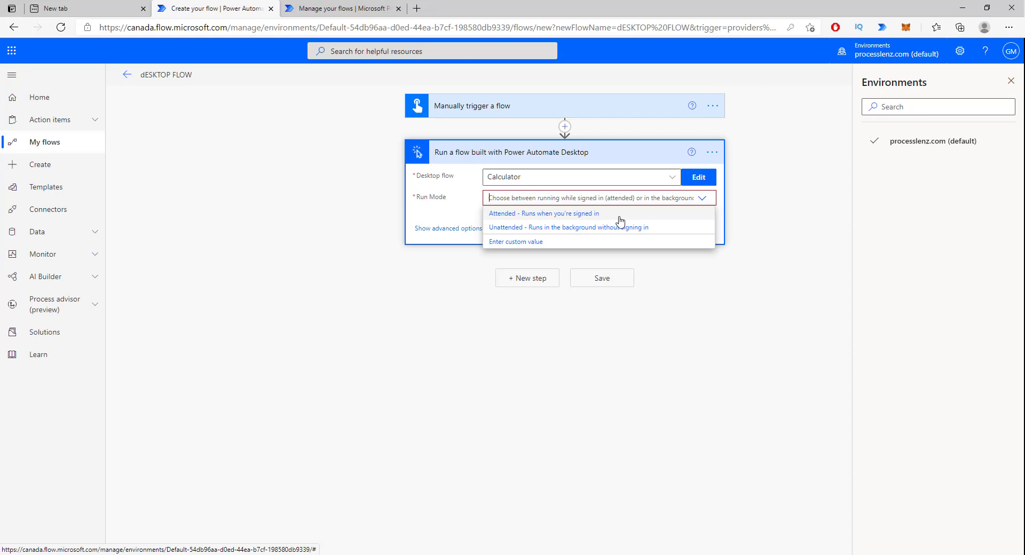
click(559, 214)
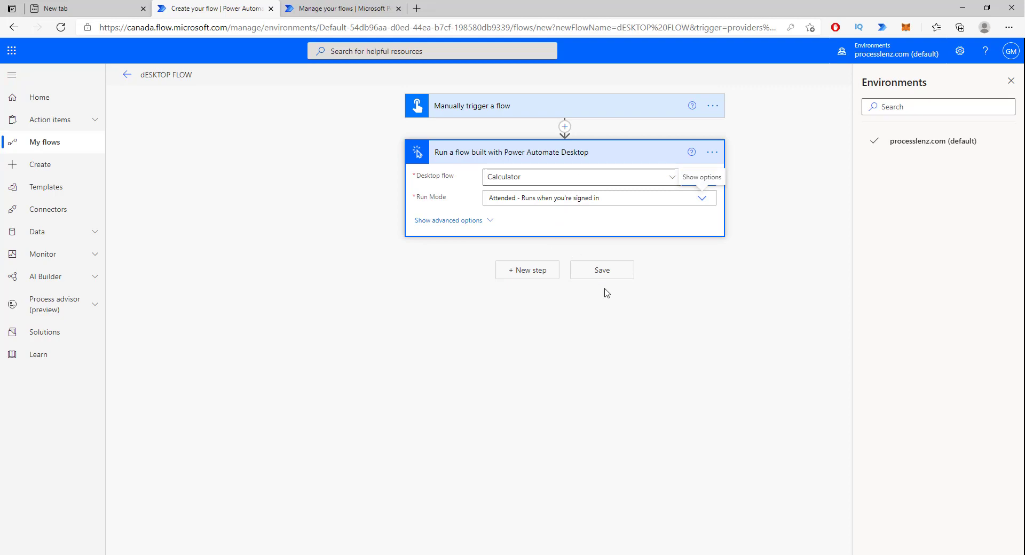
click(603, 271)
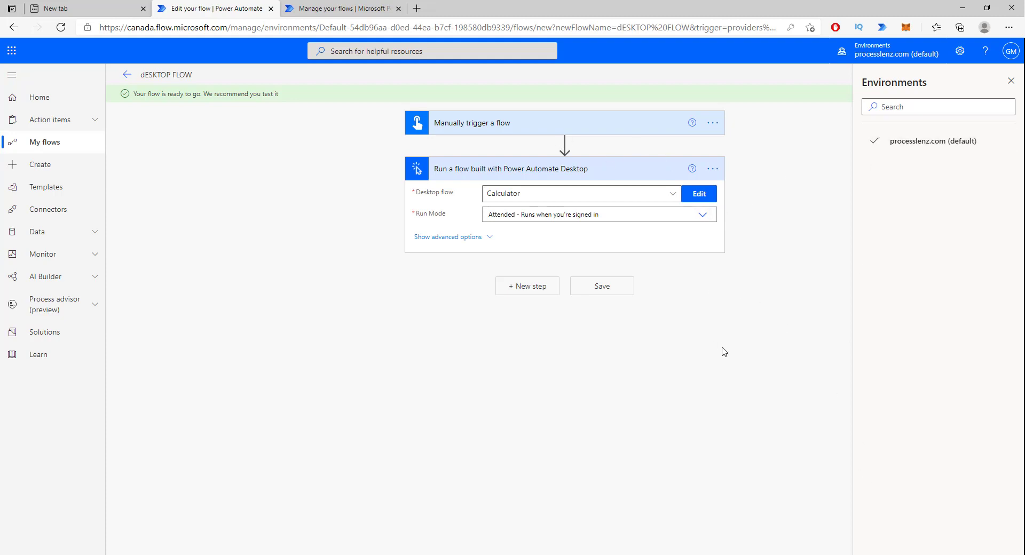
Step: Save the cloud flow and close the Environments panel
click(614, 291)
click(595, 286)
click(1011, 81)
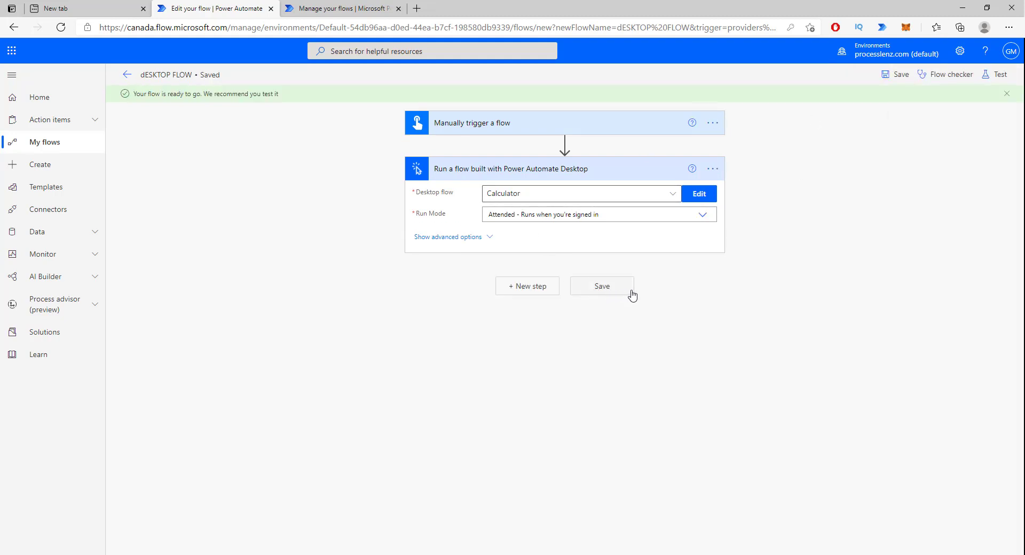
Step: Start a manual test of the flow and bring Power Automate Desktop's flow list forward
click(996, 74)
click(855, 100)
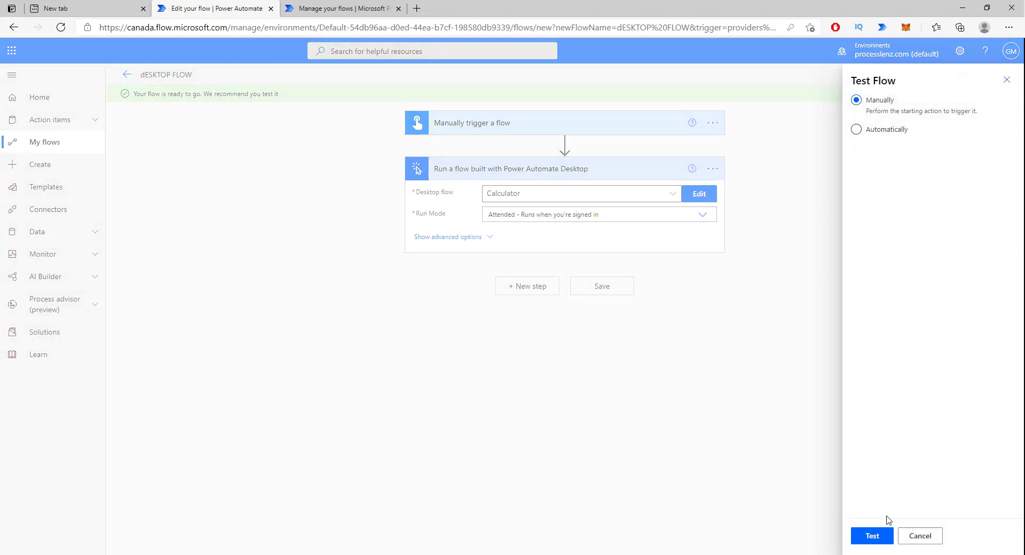
click(872, 536)
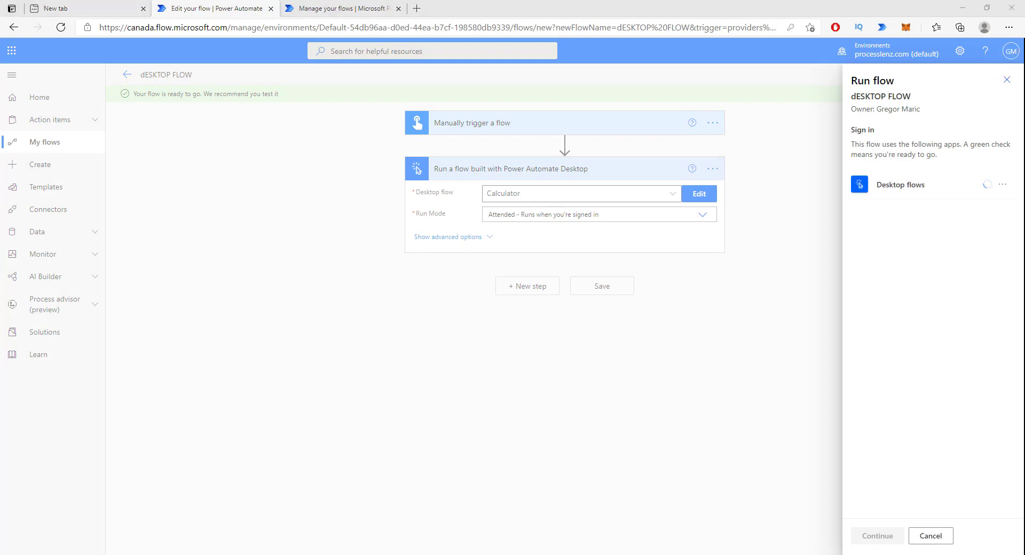
click(383, 552)
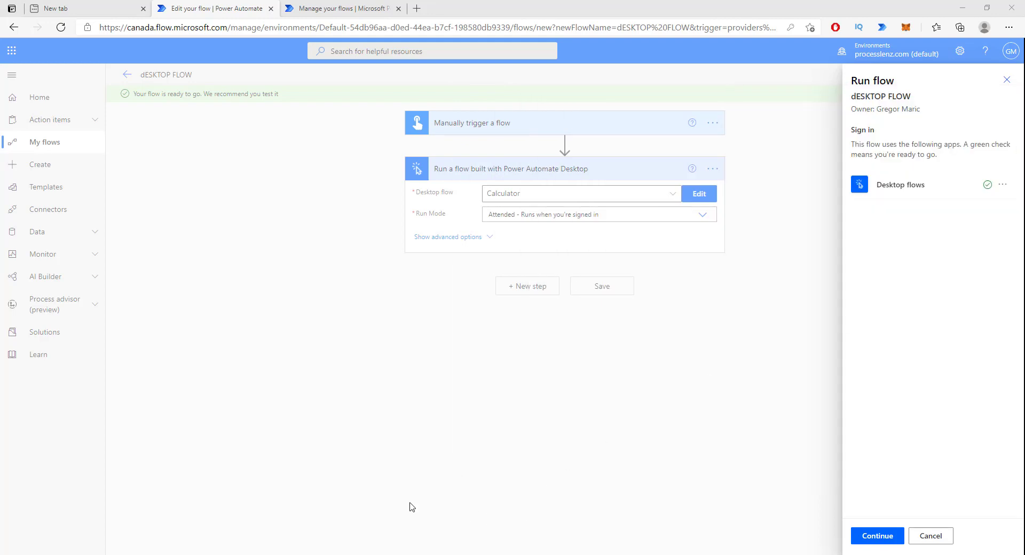
click(699, 193)
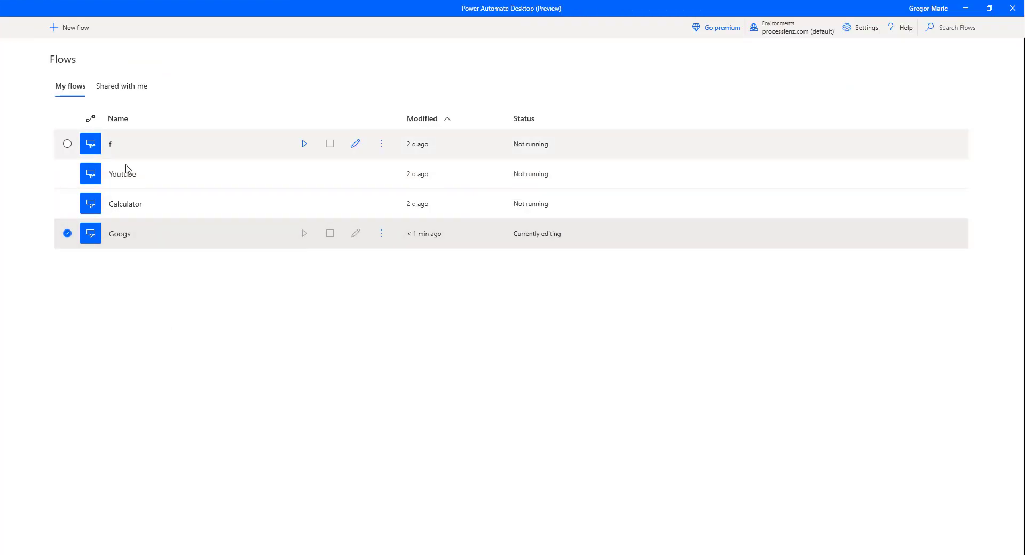
Step: Open the Calculator flow in Power Automate Desktop's editor, then switch back to Edge
double_click(142, 207)
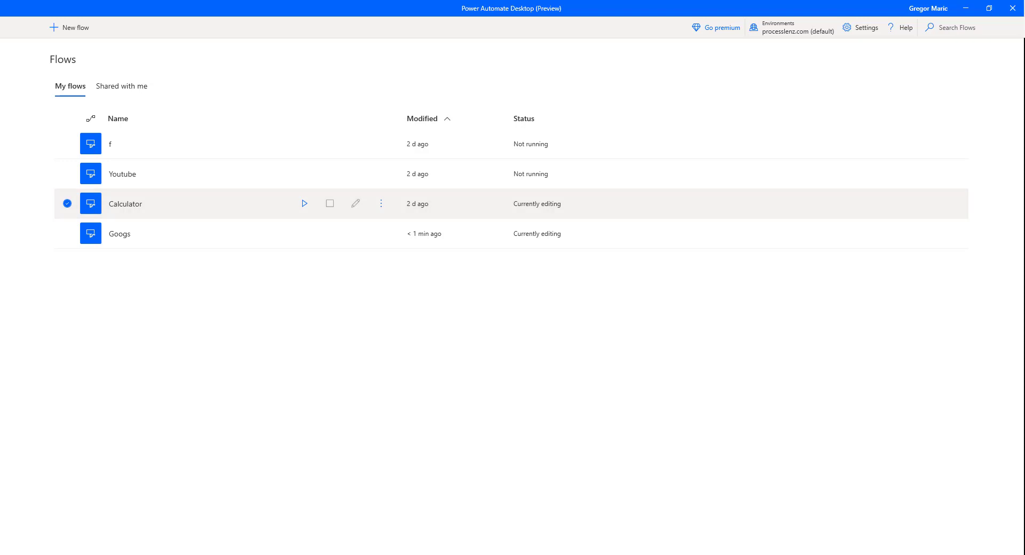
click(205, 516)
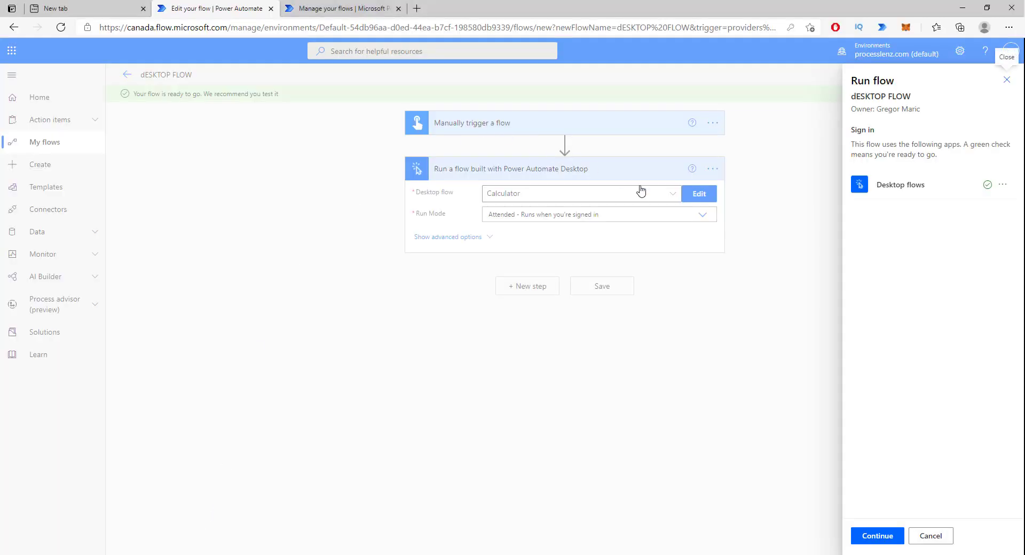
Step: Continue past the connection check, review the Calculator flow's four actions, and minimize Power Automate Desktop
click(885, 533)
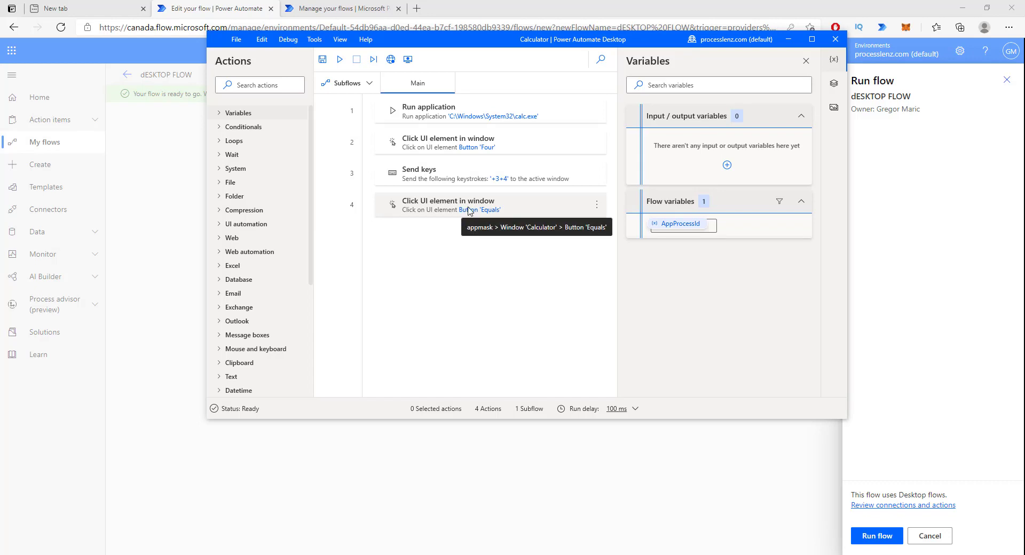
click(787, 41)
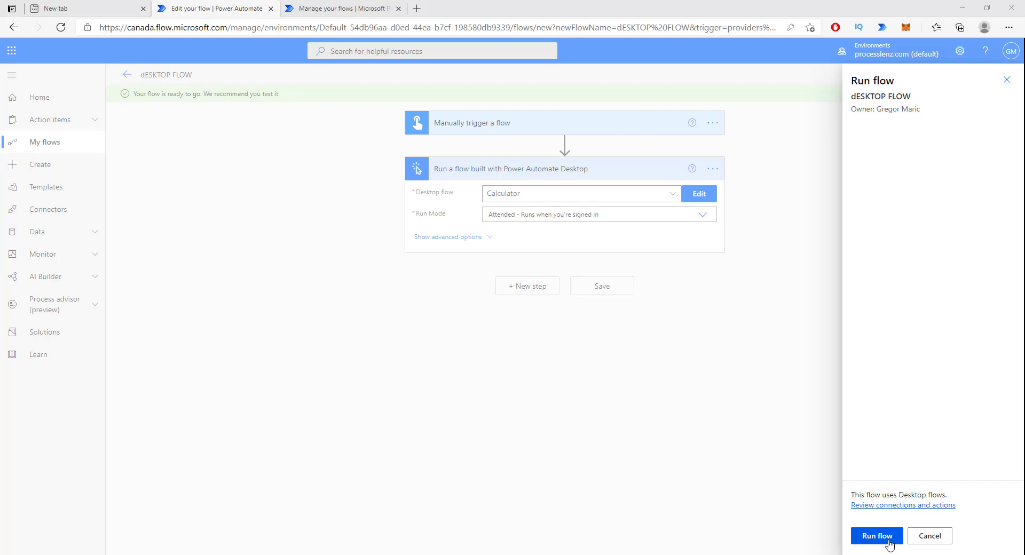
Step: Start the test run of dESKTOP FLOW and dismiss the run-started confirmation
click(885, 536)
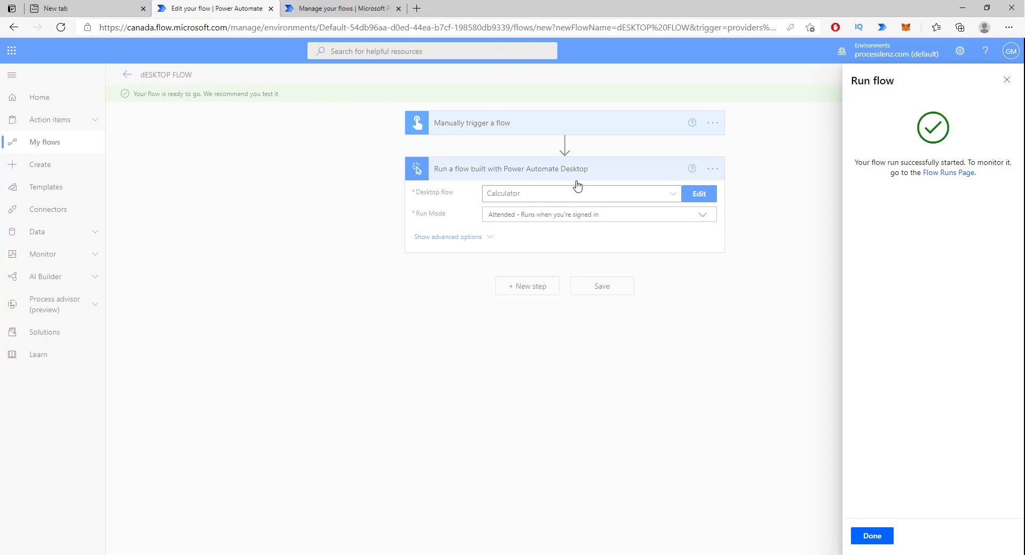
click(872, 536)
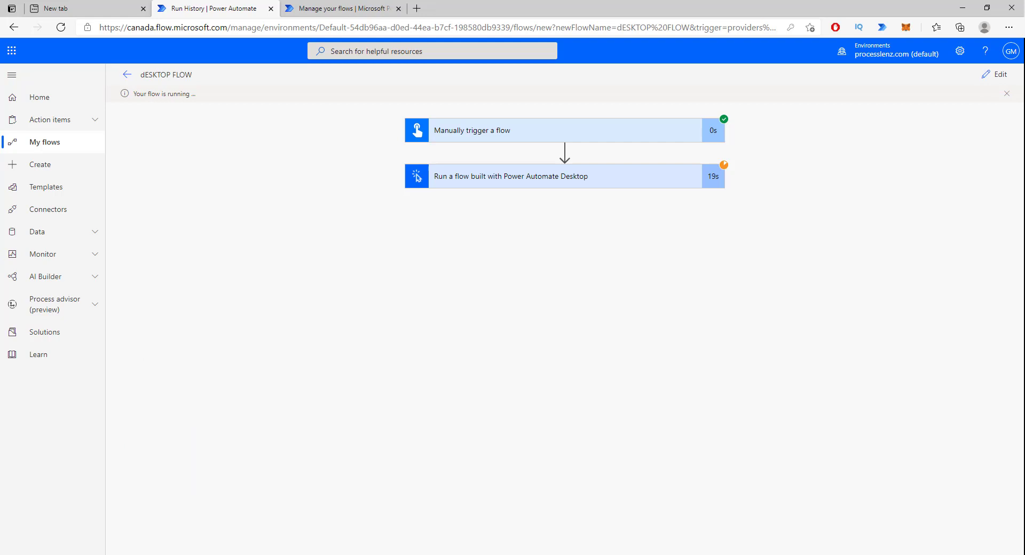
Step: Move the Calculator window left and calculate 7 + 4 = 11
drag(569, 184, 357, 142)
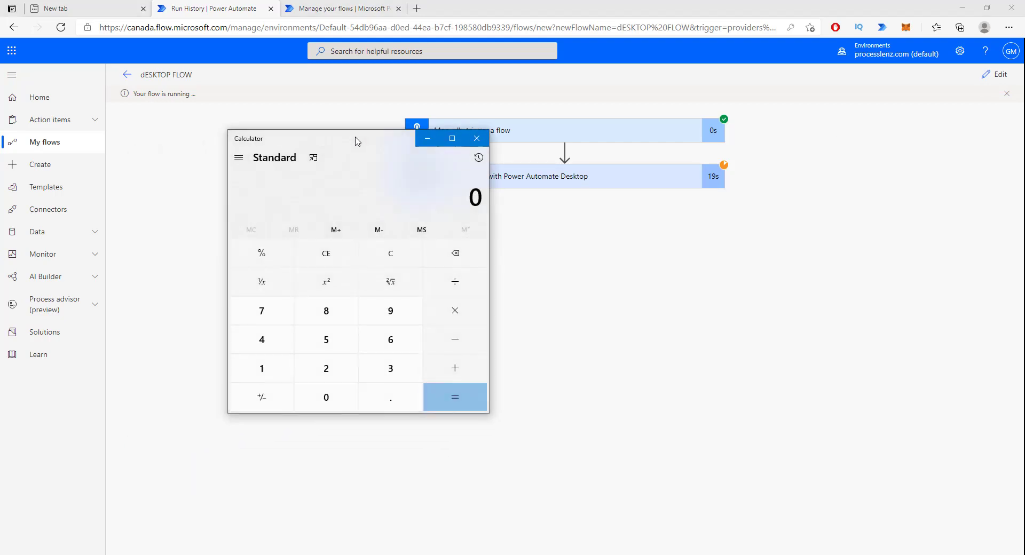
text(7+)
click(261, 338)
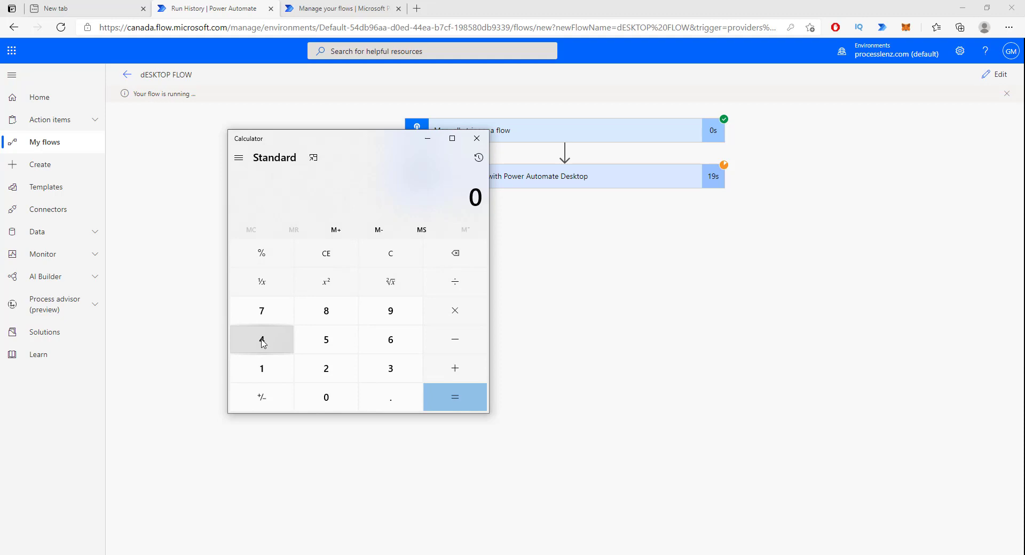
click(454, 398)
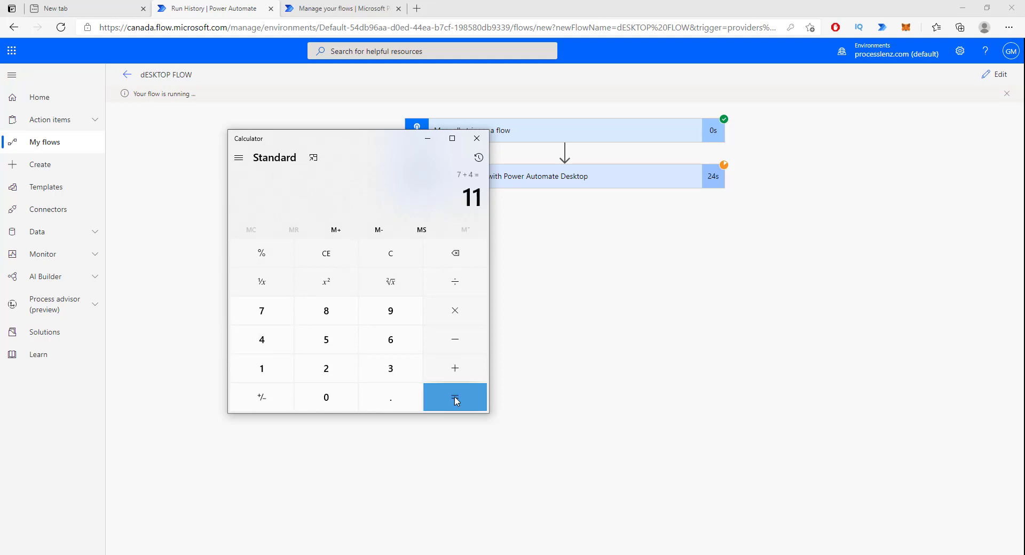